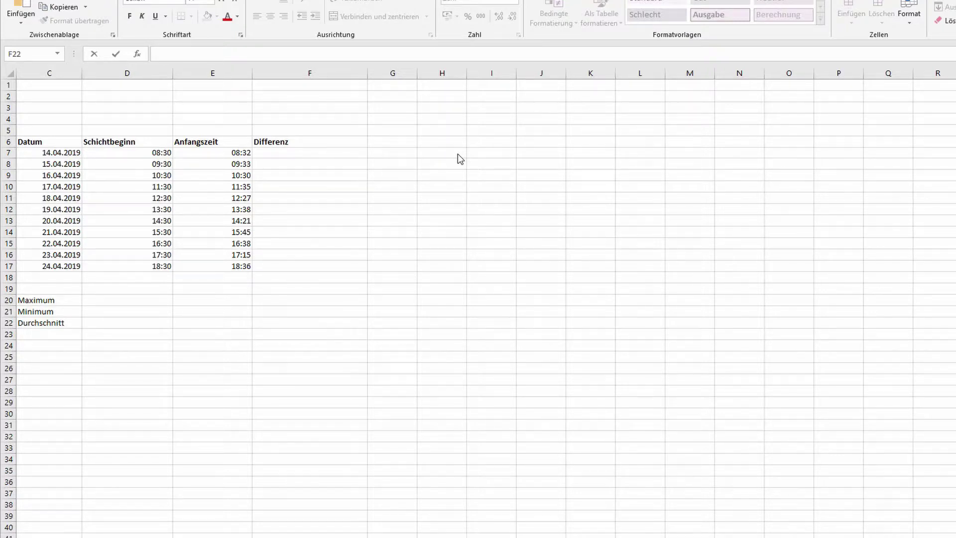
# Enter the test values 123 in H7 and 123kg in H8.
pyautogui.click(448, 152)
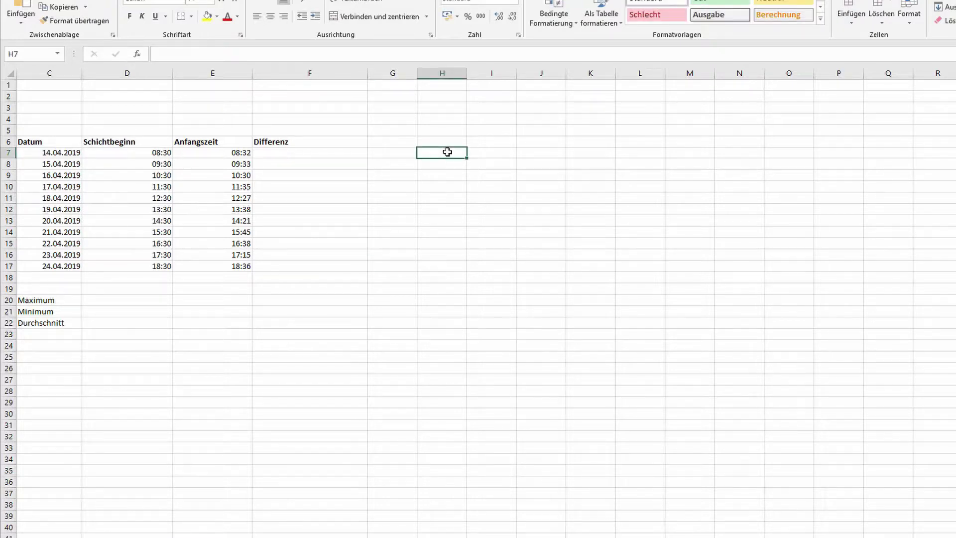
pyautogui.write('123')
pyautogui.press('Return')
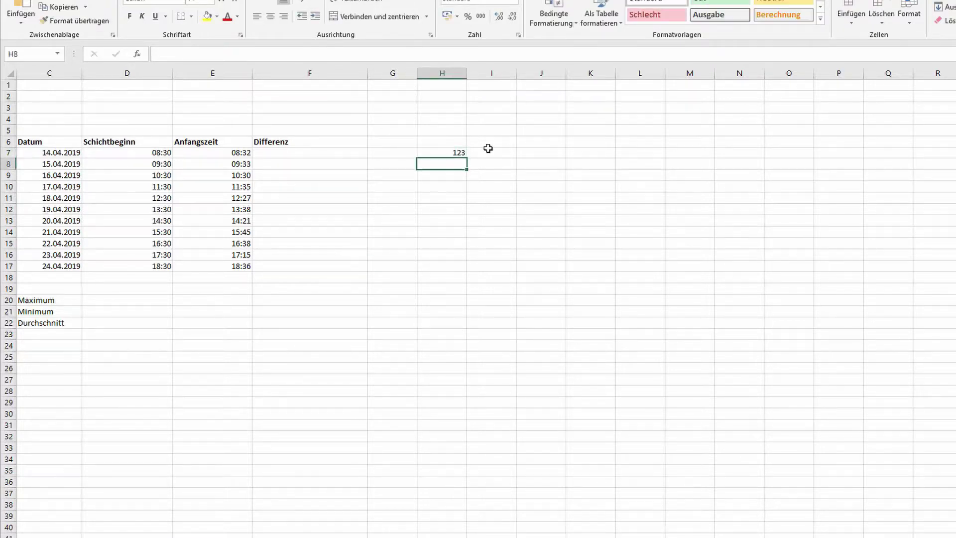
pyautogui.write('123kg')
pyautogui.press('Return')
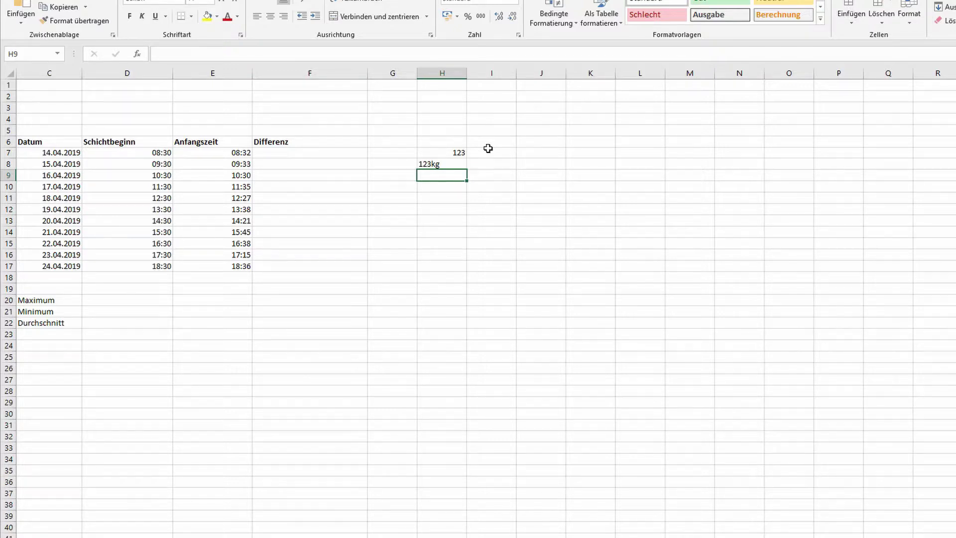
# Enter =H7+10 in J7 (giving 133) and =H8+1 in J8 (giving #WERT!).
pyautogui.click(536, 152)
pyautogui.write('=')
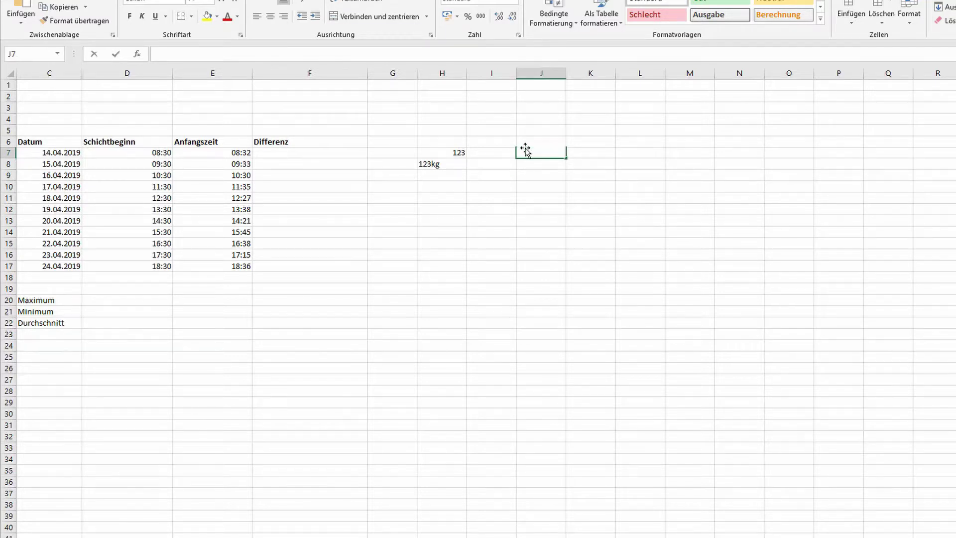
pyautogui.click(459, 153)
pyautogui.write('+')
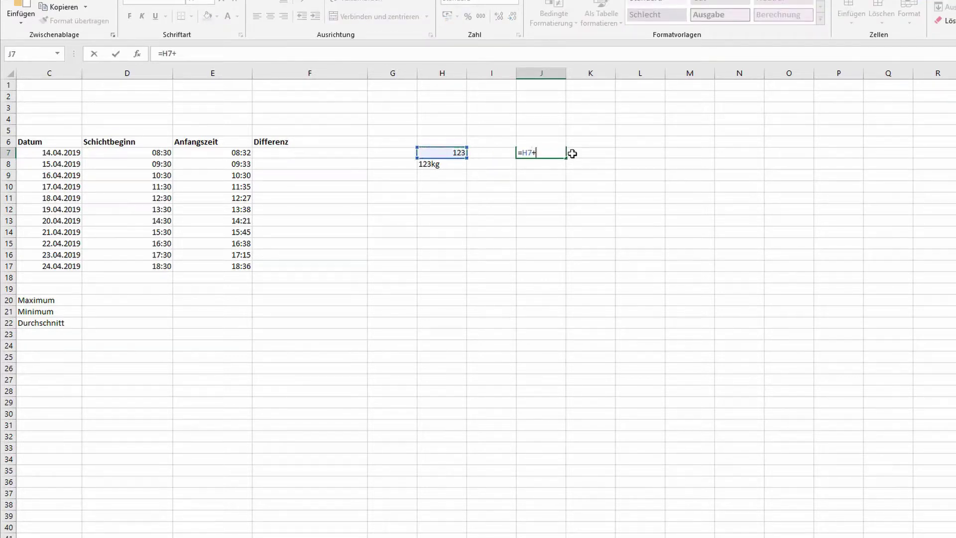
pyautogui.write('10')
pyautogui.press('Return')
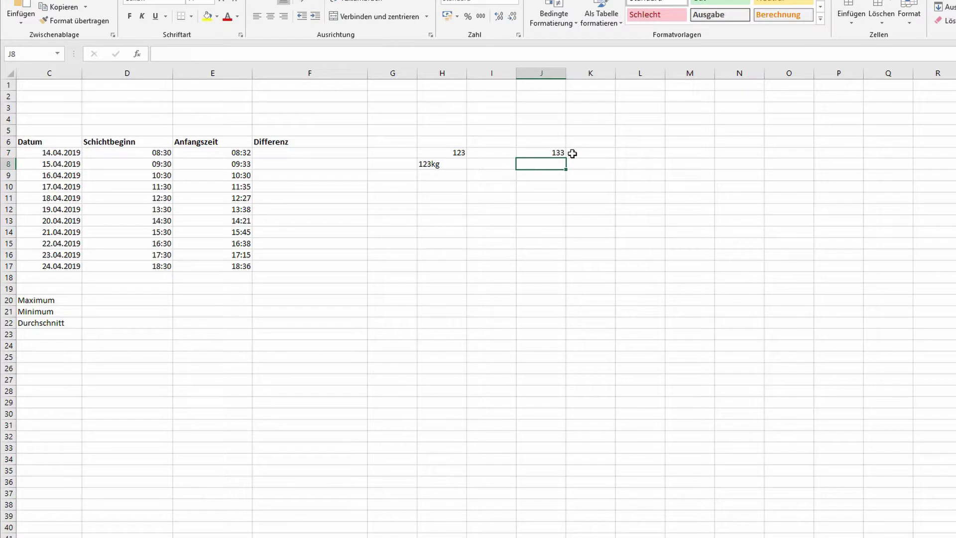
pyautogui.write('=')
pyautogui.click(444, 163)
pyautogui.write('+1')
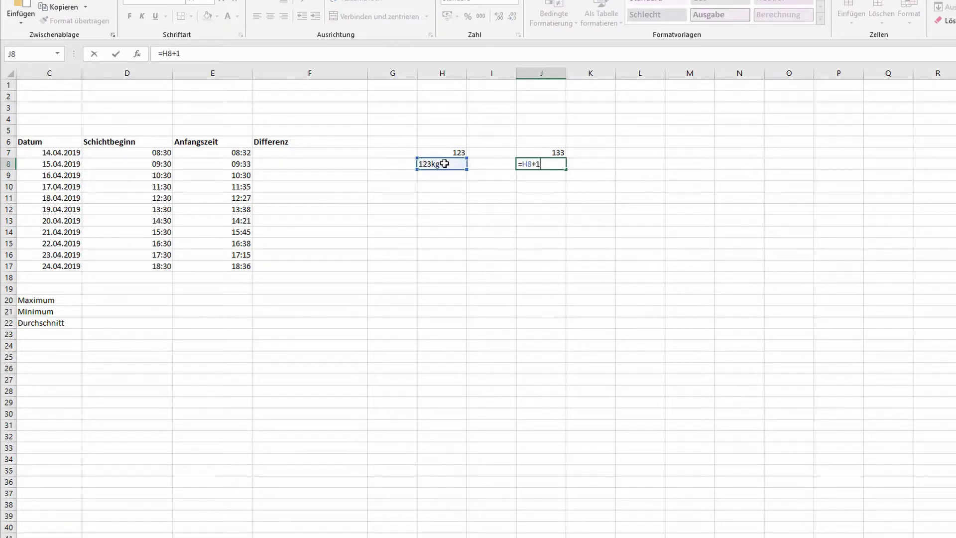
pyautogui.press('Return')
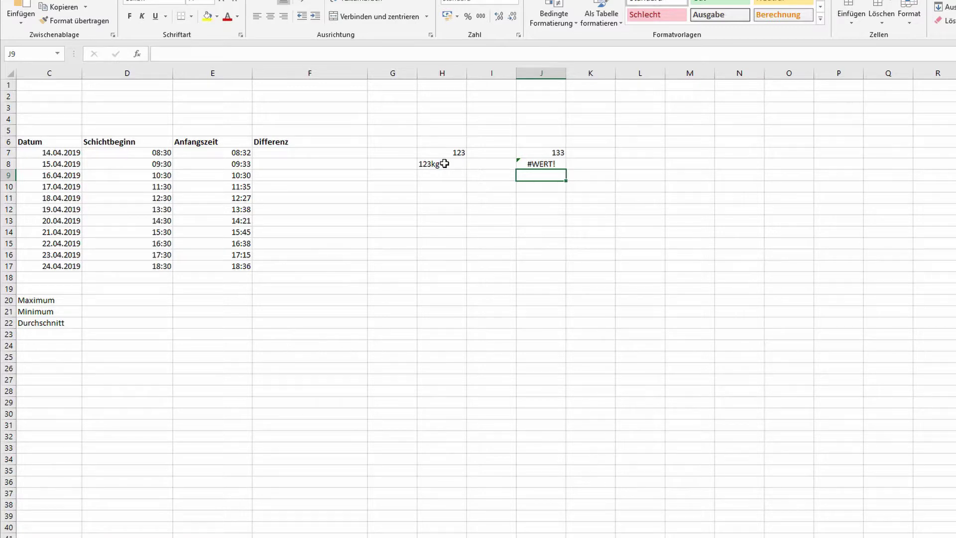
# Enter the difference formula =E7-D7 in F7.
pyautogui.click(341, 154)
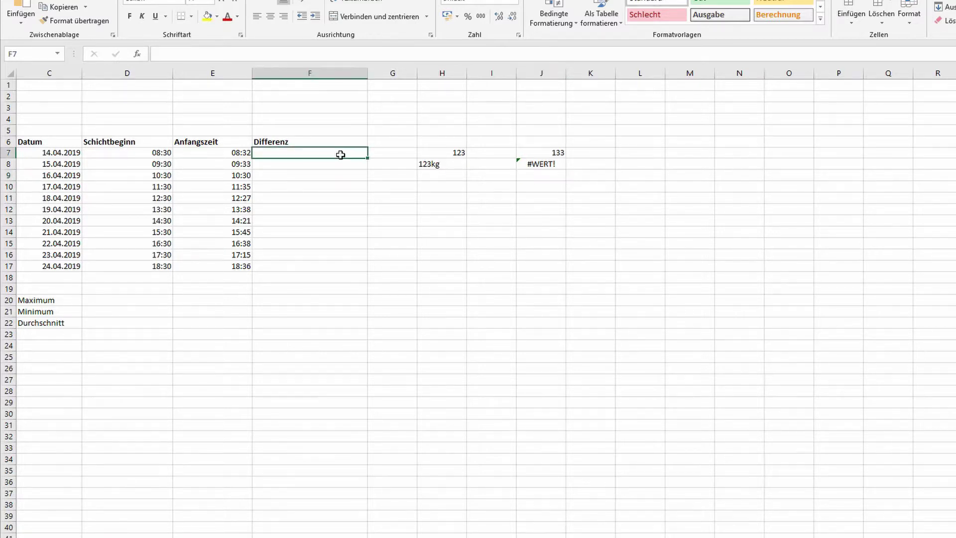
pyautogui.write('=')
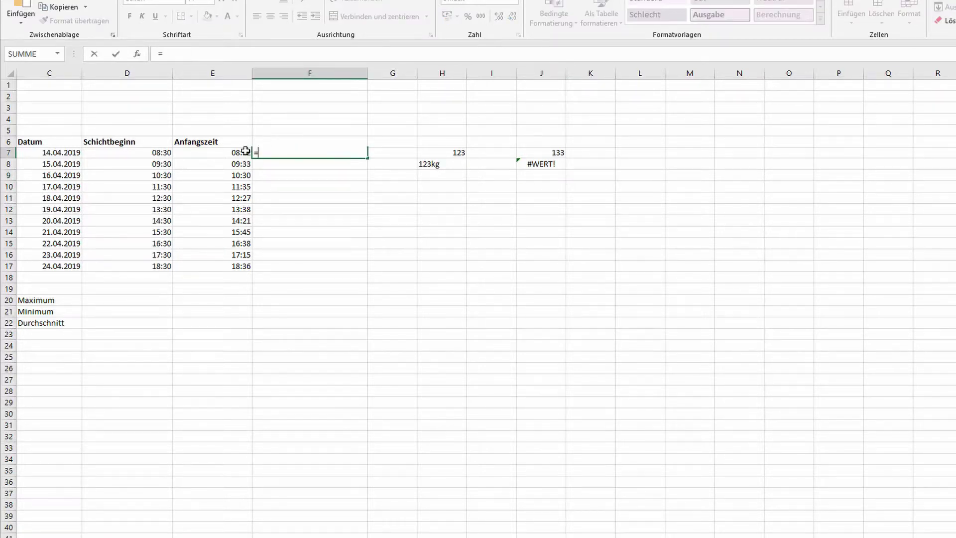
pyautogui.click(243, 152)
pyautogui.write('-')
pyautogui.click(158, 155)
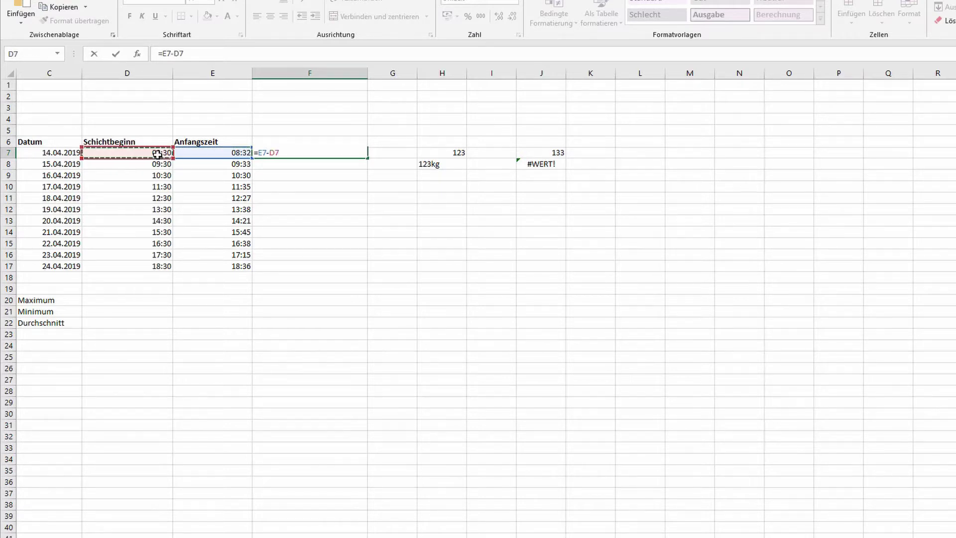
pyautogui.press('Return')
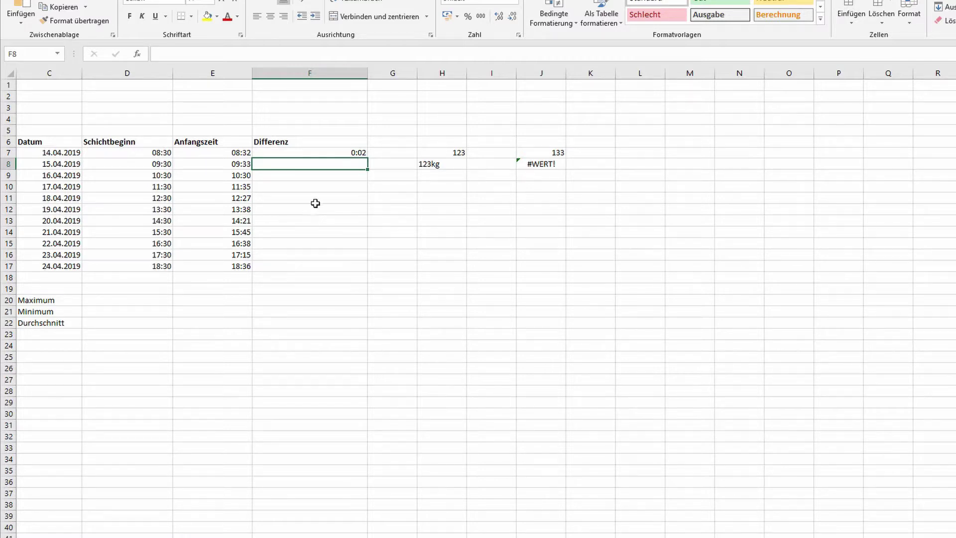
# Fill the F7 formula down to F17 and select the Differenz results F7:F17.
pyautogui.click(338, 153)
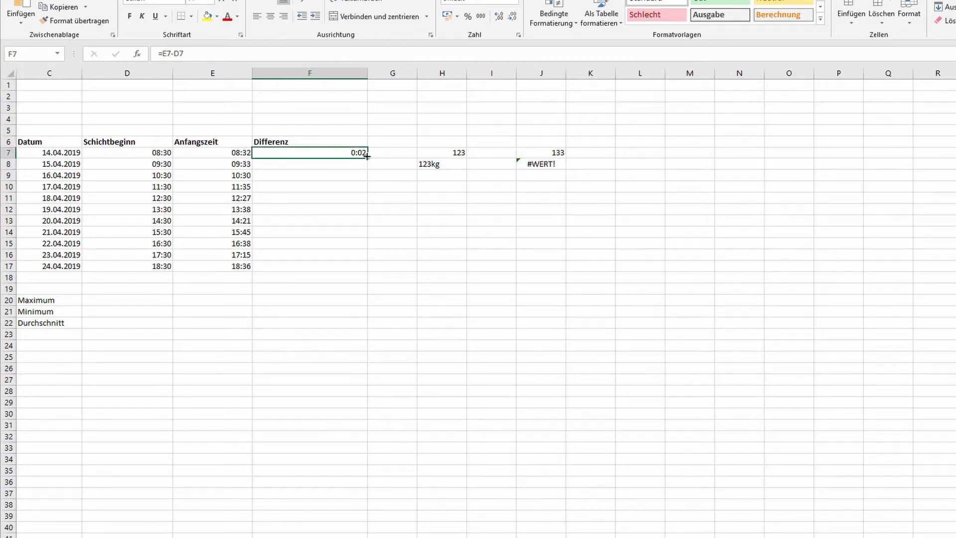
pyautogui.moveTo(366, 156); pyautogui.dragTo(364, 269)
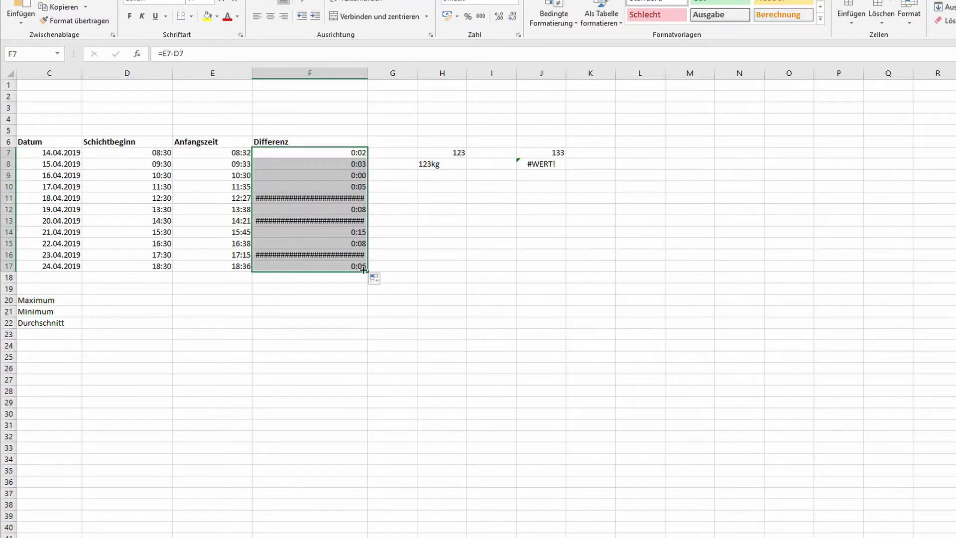
pyautogui.click(397, 229)
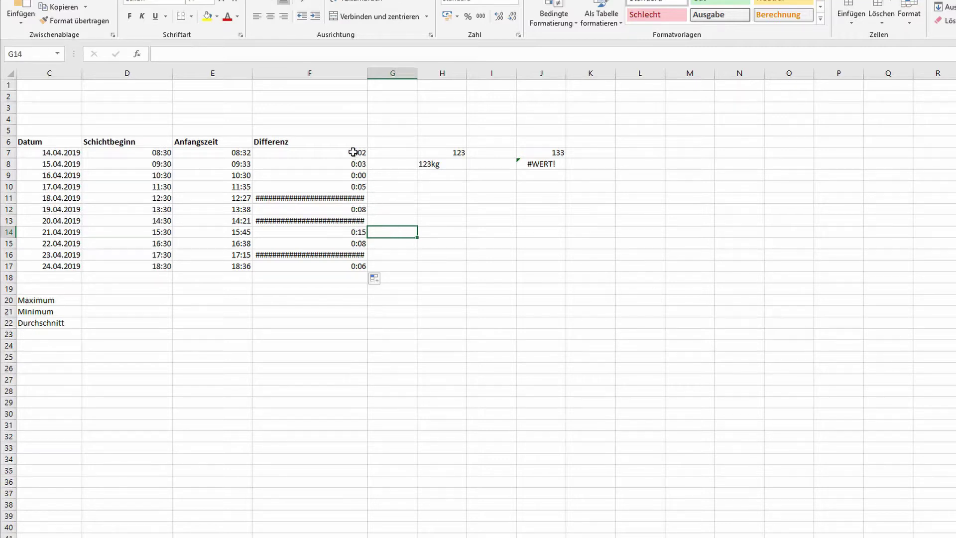
pyautogui.moveTo(354, 152); pyautogui.dragTo(350, 263)
# Format F7:F17 as Zahl with thousands separator and 4 decimal places.
pyautogui.rightClick(348, 182)
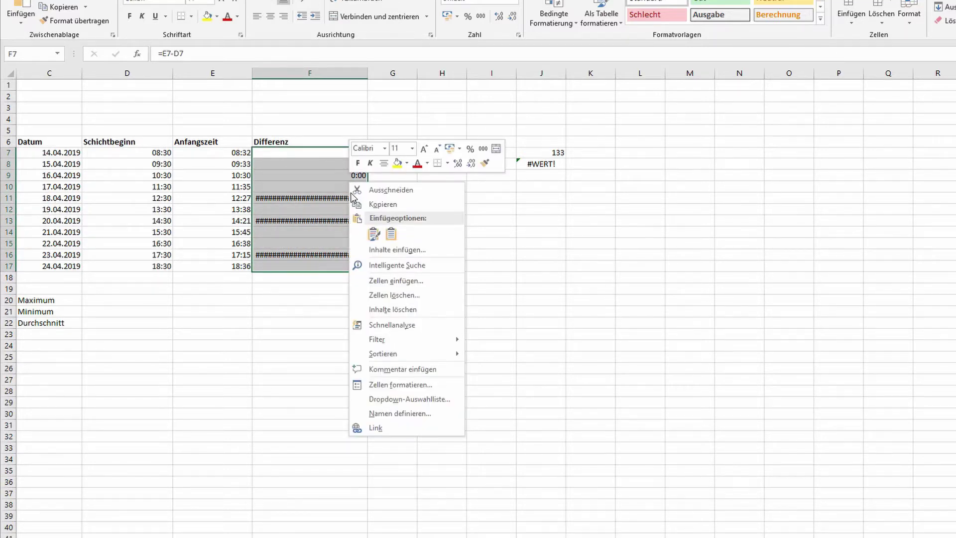
pyautogui.click(377, 385)
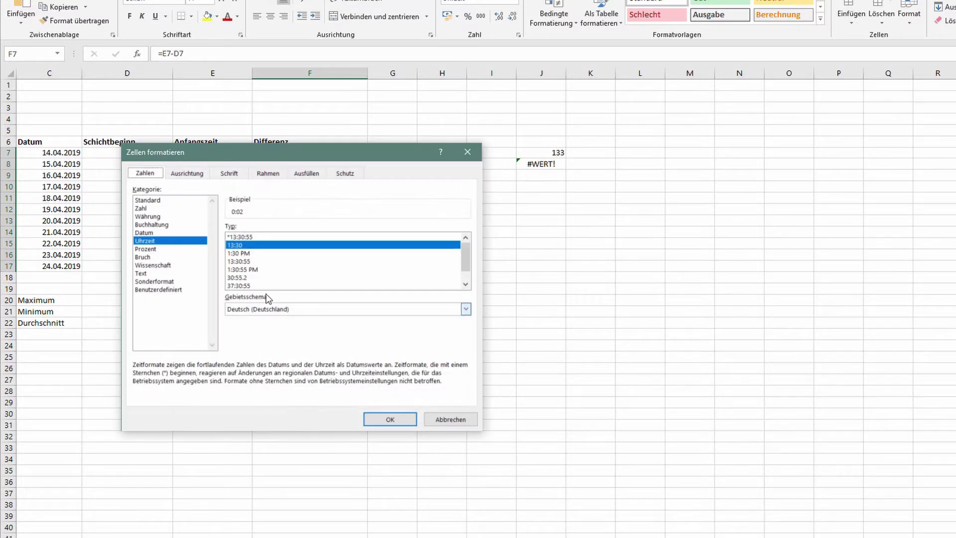
pyautogui.click(148, 207)
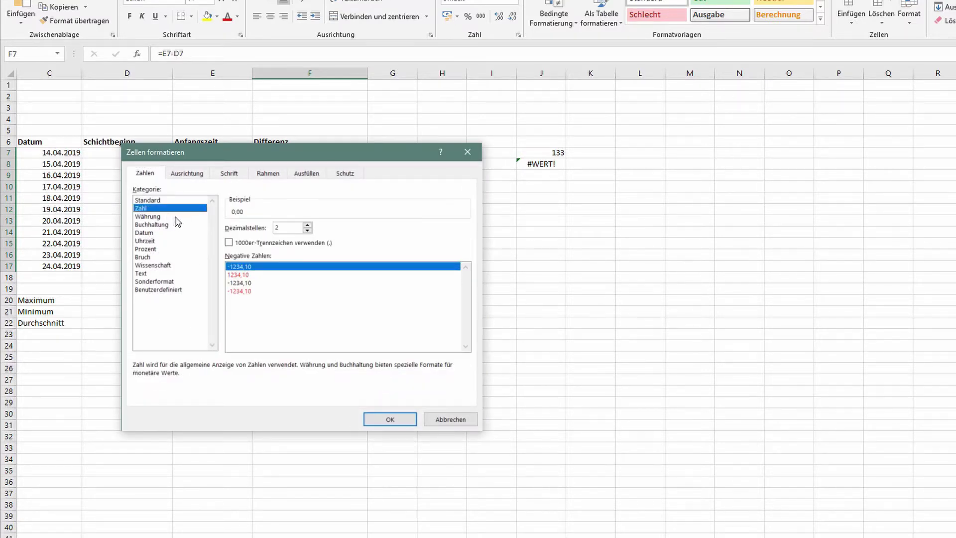
pyautogui.click(229, 243)
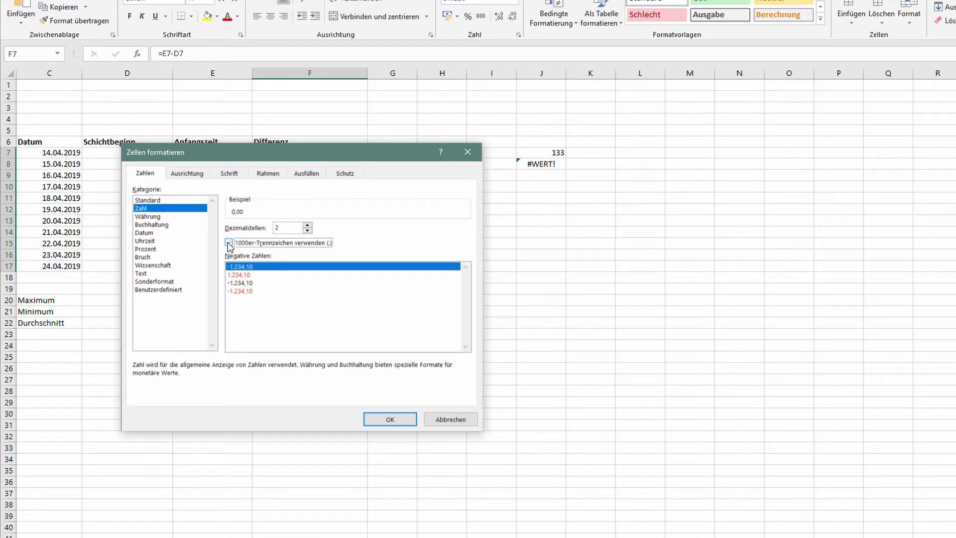
pyautogui.click(308, 224)
pyautogui.click(307, 224)
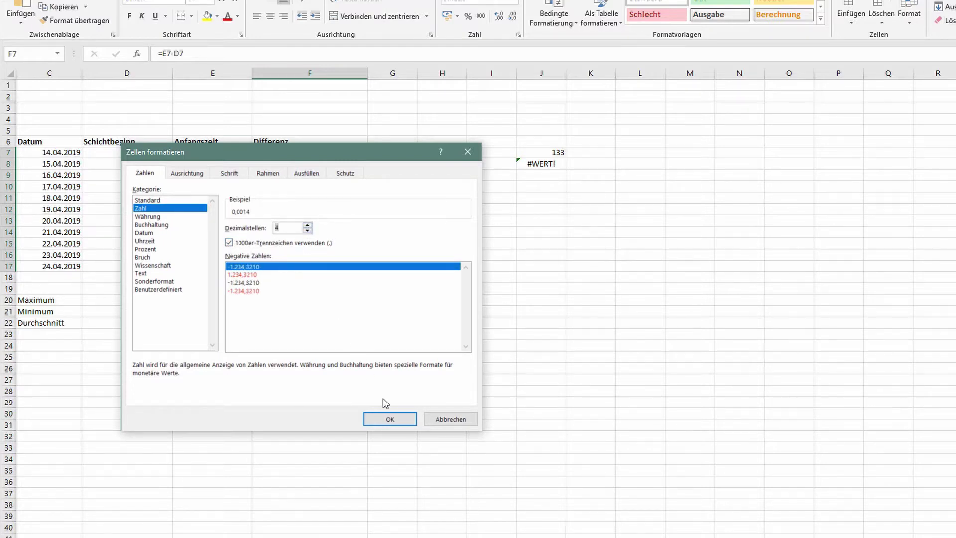
pyautogui.click(389, 419)
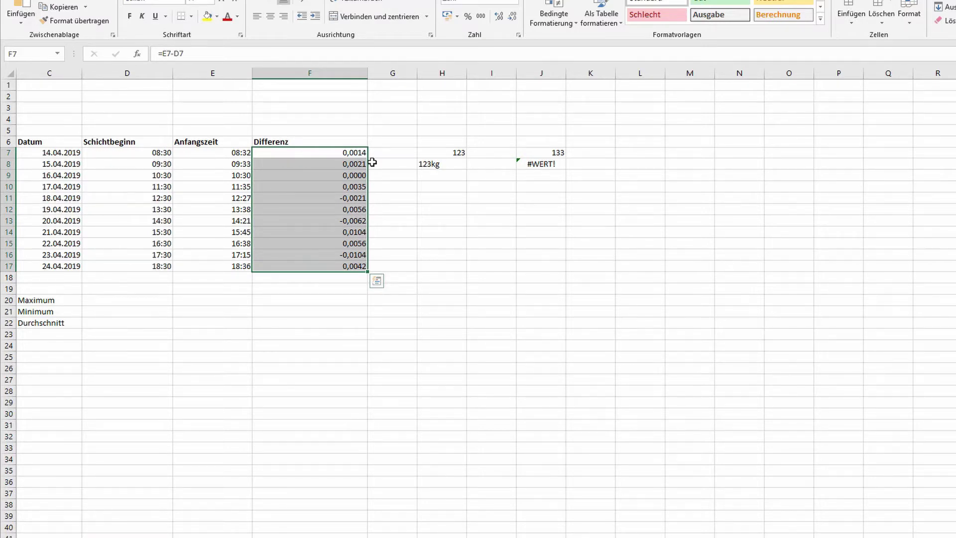
# Change F7 to =(E7-D7)*24*60 and fill it down to F17.
pyautogui.click(334, 153)
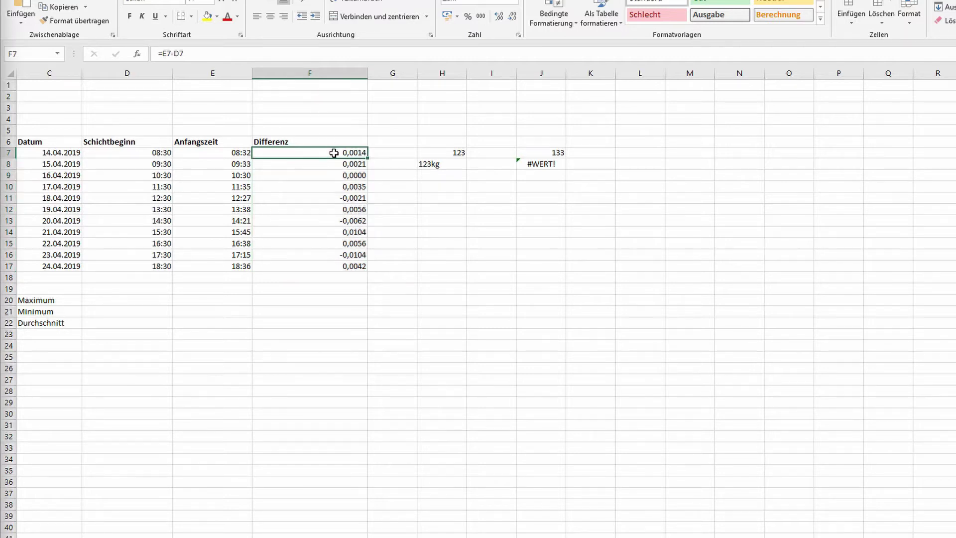
pyautogui.click(162, 53)
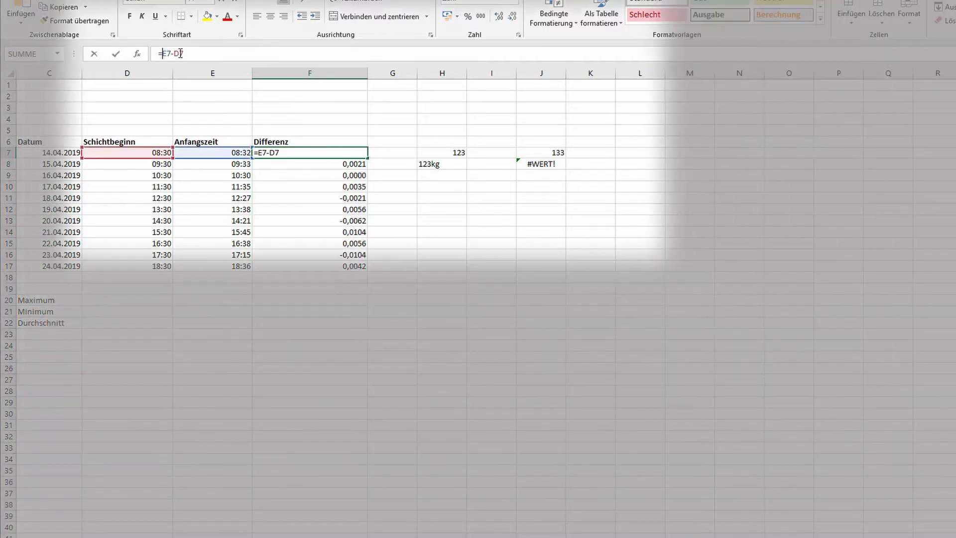
pyautogui.write('(')
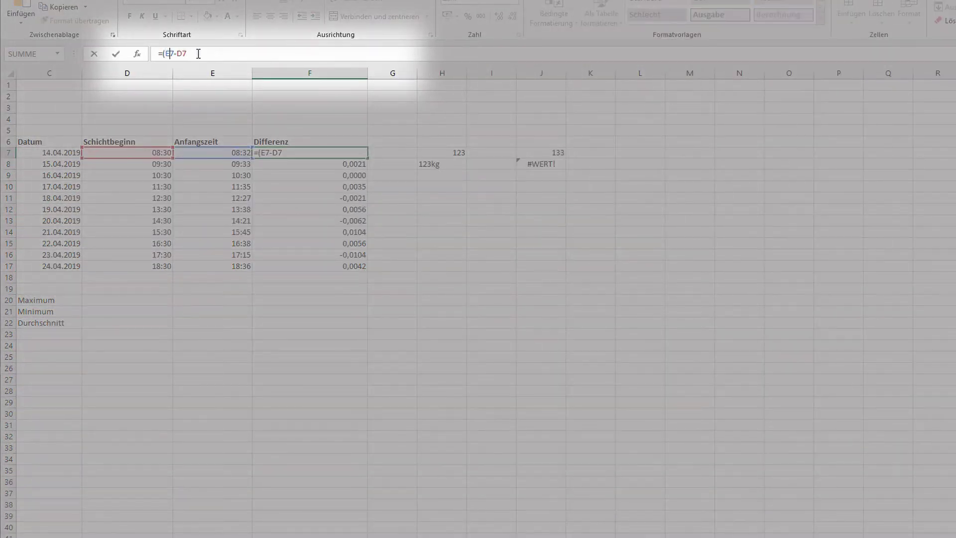
pyautogui.click(198, 53)
pyautogui.write(')')
pyautogui.write('*24')
pyautogui.write('*')
pyautogui.write('60')
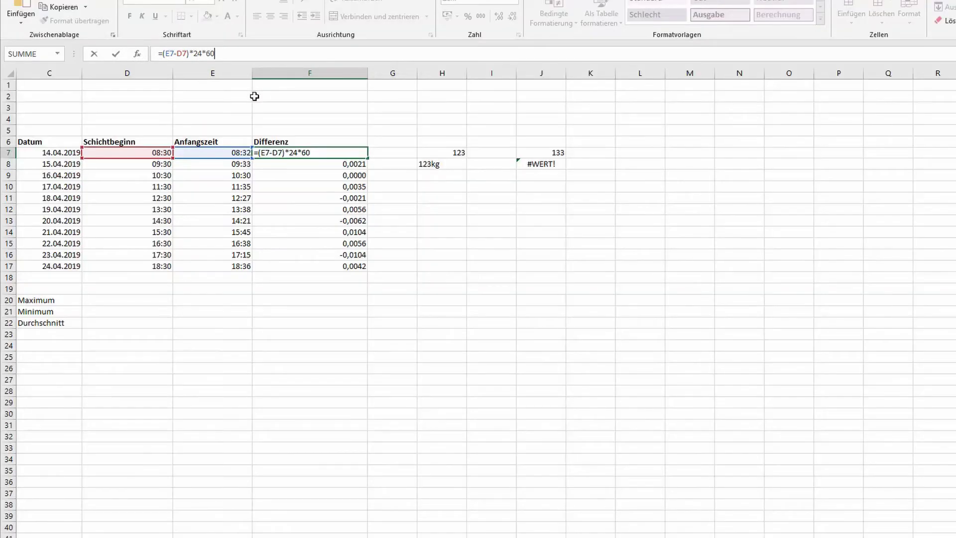
pyautogui.press('Return')
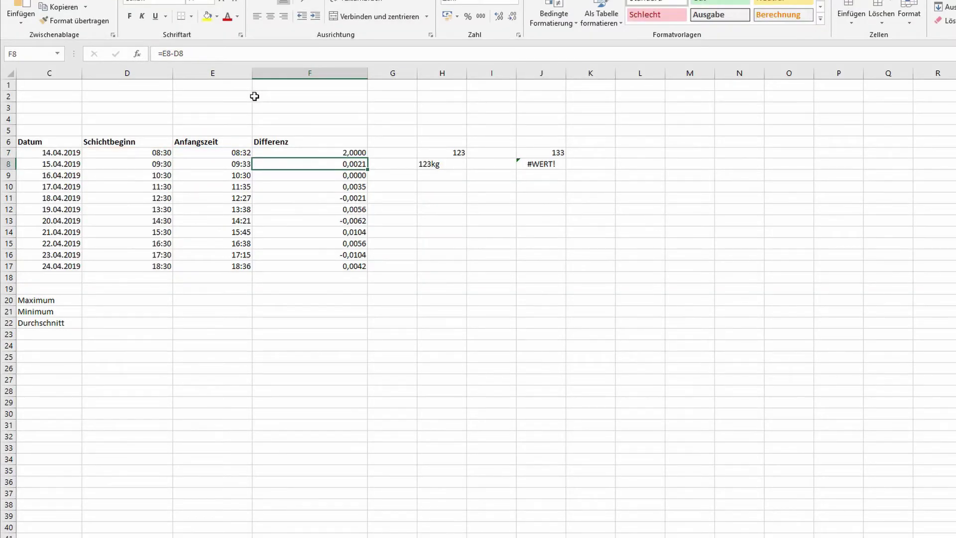
pyautogui.click(309, 152)
pyautogui.moveTo(367, 158); pyautogui.dragTo(371, 270)
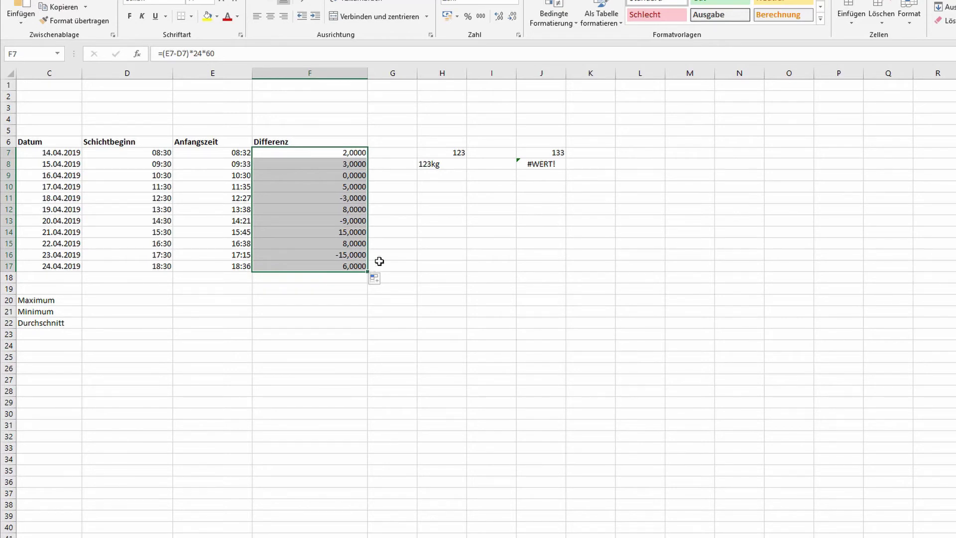
# Reduce the Differenz values to one decimal place.
pyautogui.click(512, 16)
pyautogui.click(512, 16)
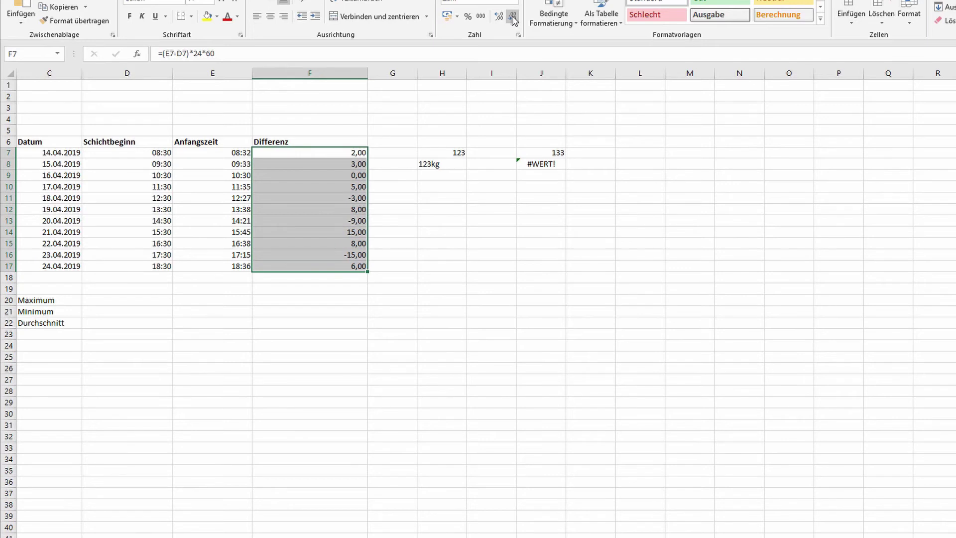
pyautogui.click(512, 16)
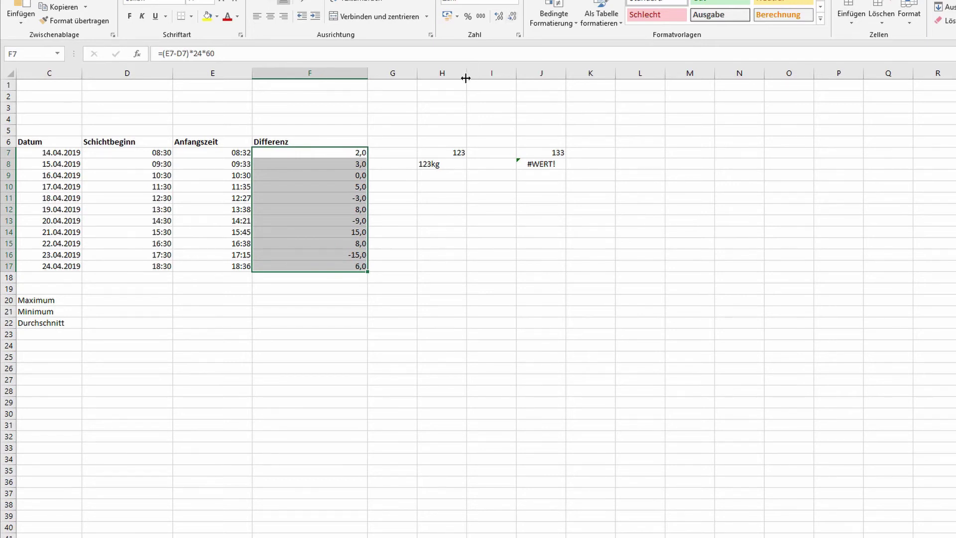
pyautogui.click(332, 301)
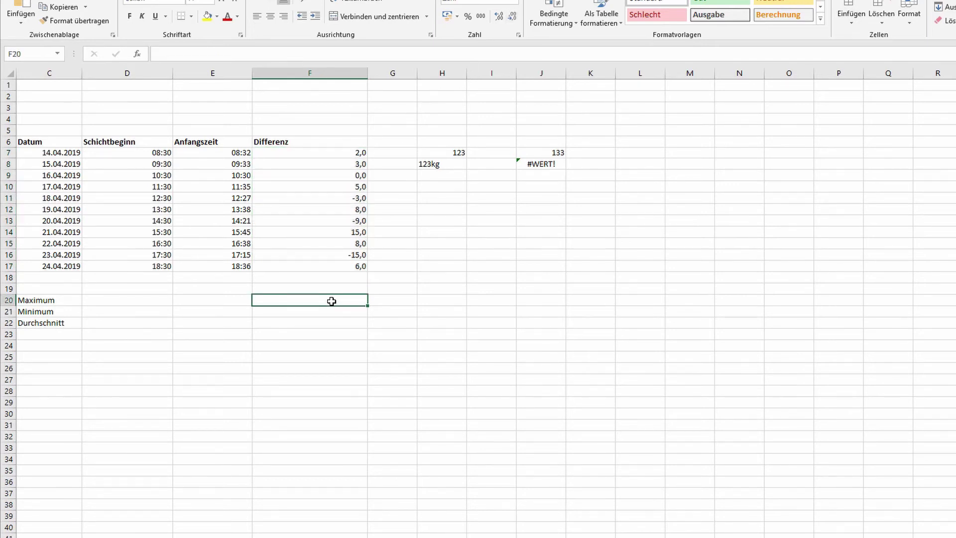
# Enter =MAX(F7:F17), =MIN(F7:F17) and =MEDIAN(F7:F17) in F20:F22.
pyautogui.write('=ma')
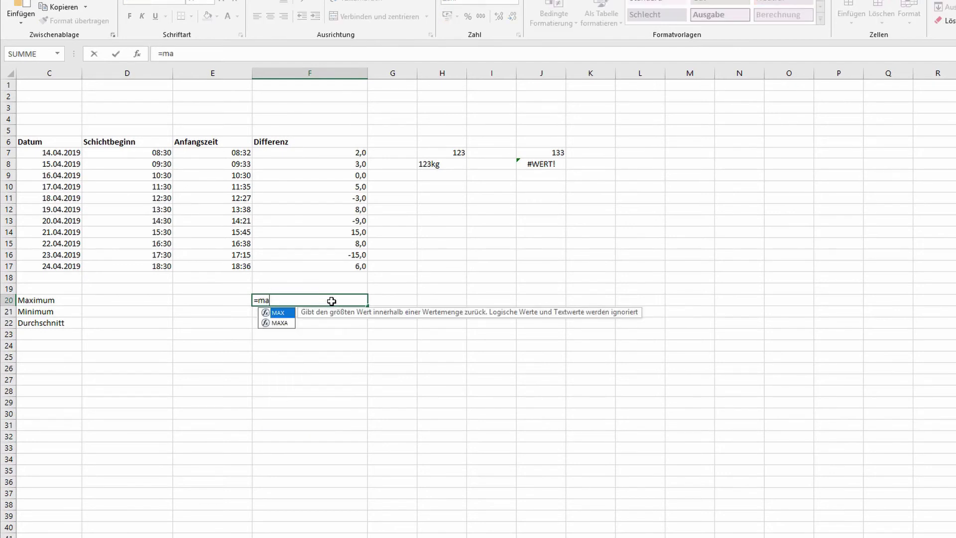
pyautogui.write('x(')
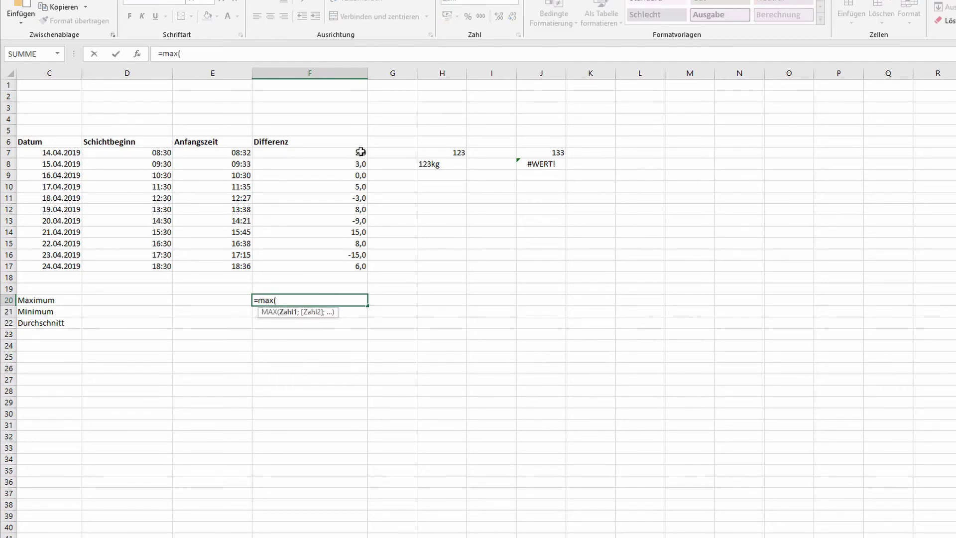
pyautogui.moveTo(359, 152); pyautogui.dragTo(356, 262)
pyautogui.write(')')
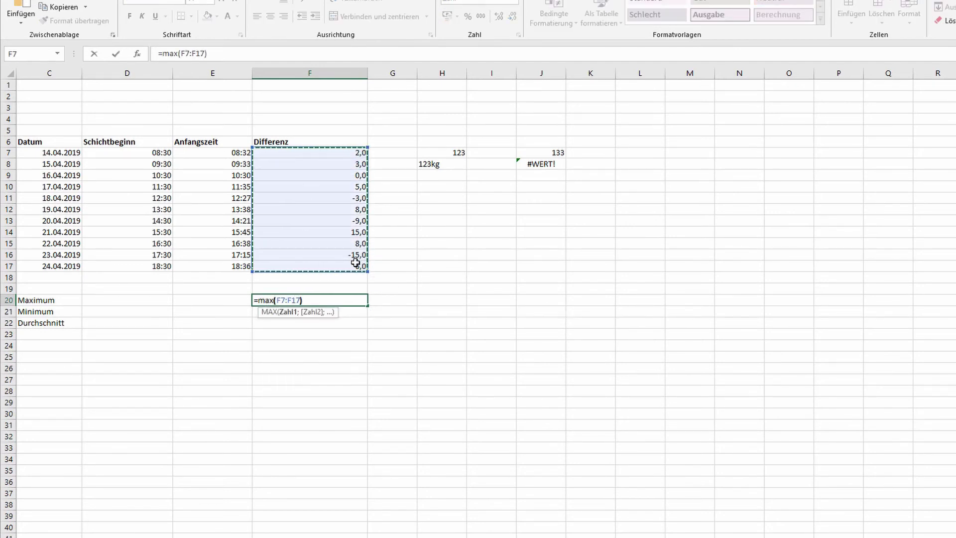
pyautogui.press('Return')
pyautogui.write('=min(')
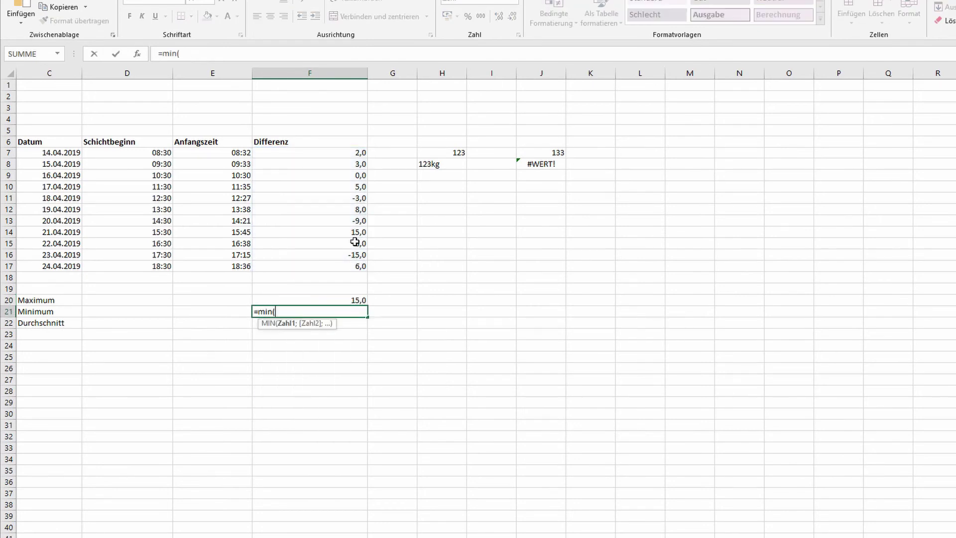
pyautogui.moveTo(354, 152); pyautogui.dragTo(354, 265)
pyautogui.write(')')
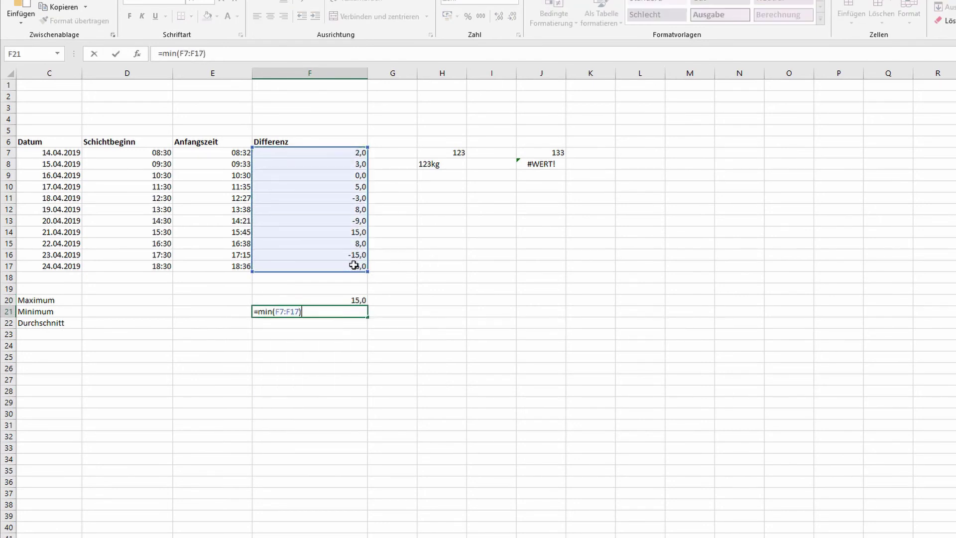
pyautogui.press('Return')
pyautogui.write('=')
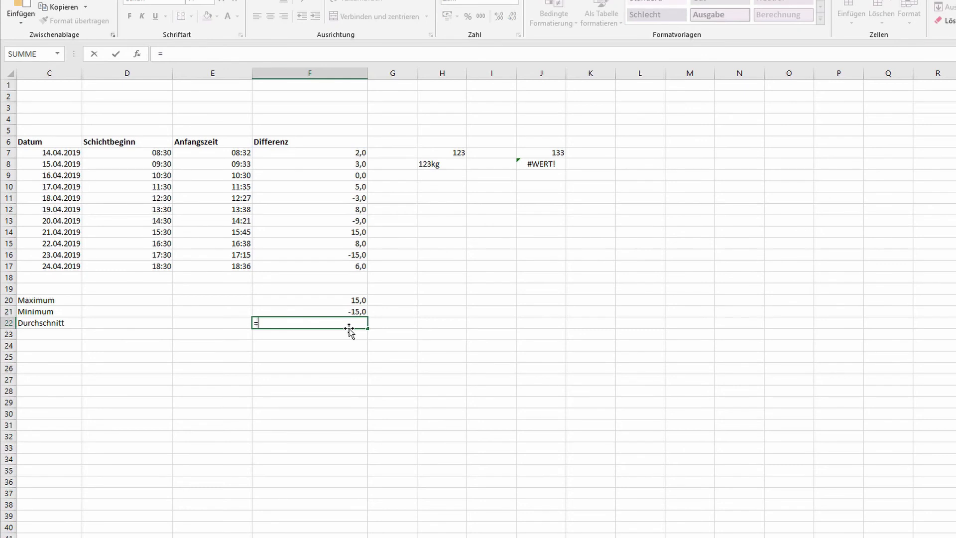
pyautogui.write('median(')
pyautogui.moveTo(354, 152); pyautogui.dragTo(356, 268)
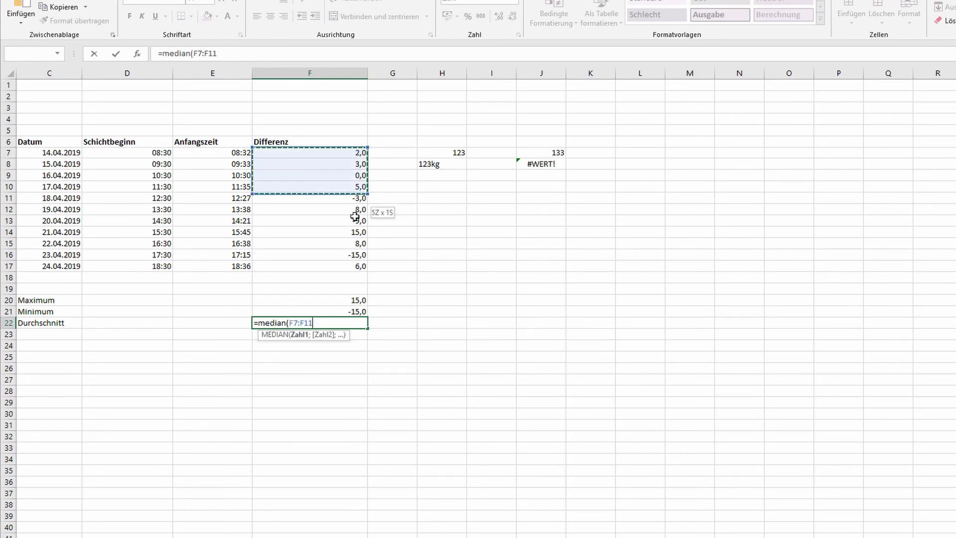
pyautogui.write(')')
pyautogui.press('Return')
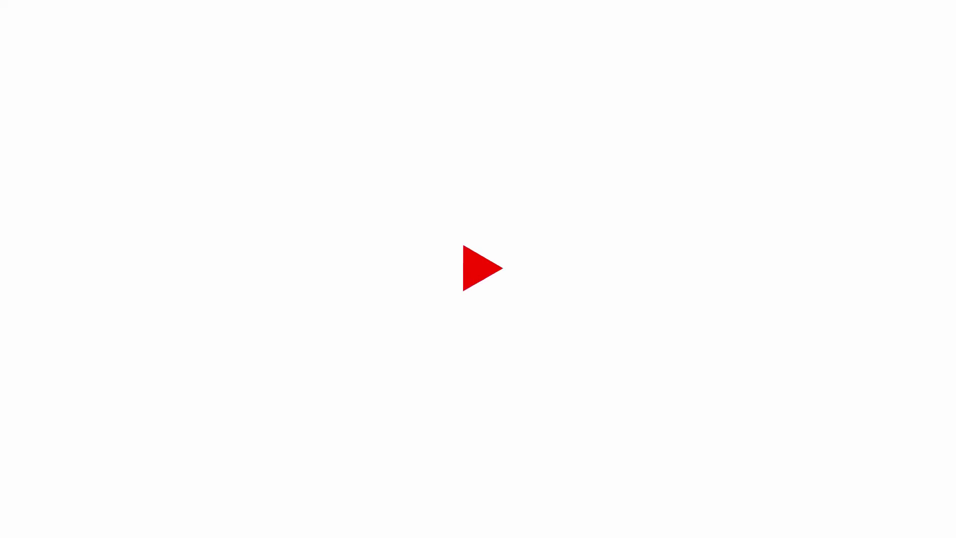